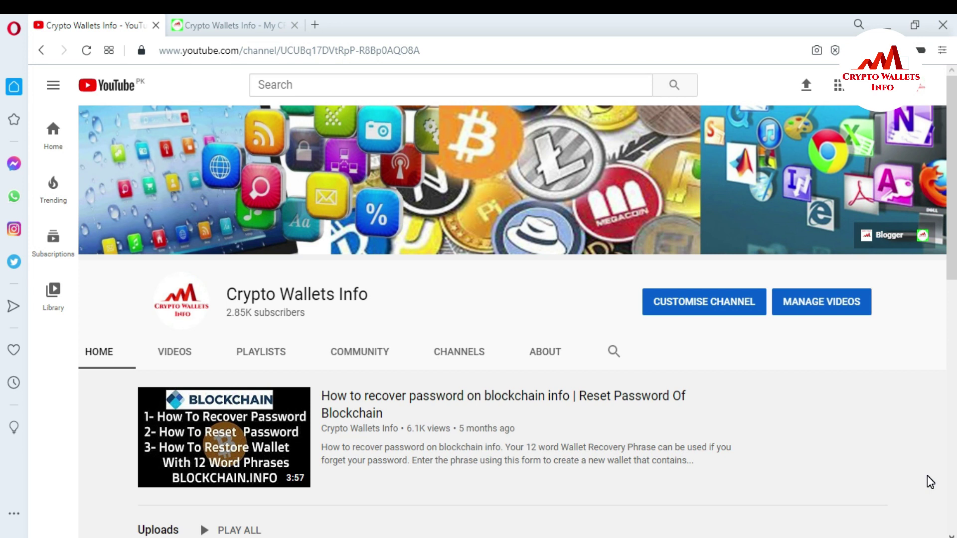
Step: Switch to the 'Crypto Wallets Info - My C...' blog post tab
left_click(208, 20)
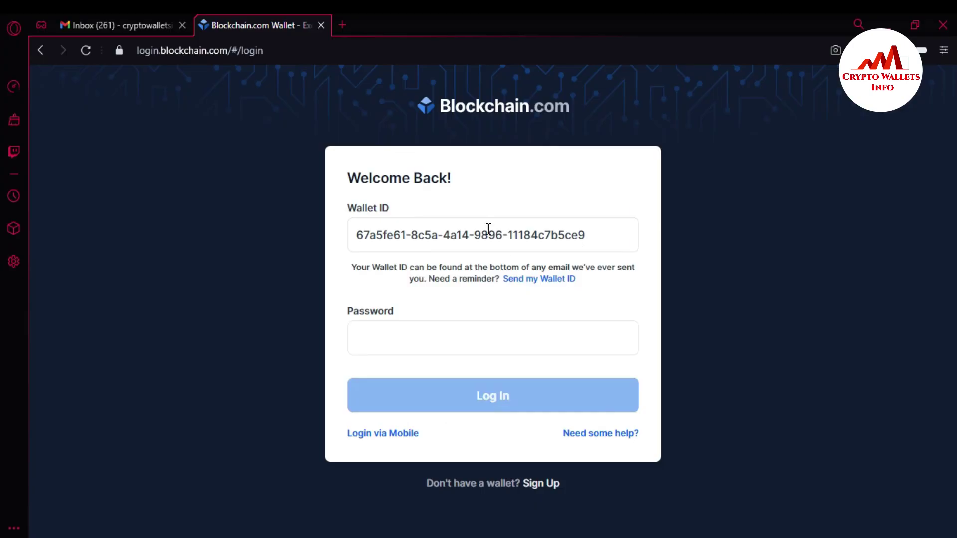
Step: Enter the wallet password, correcting a typo, and submit the wallet ID and password
left_click(426, 340)
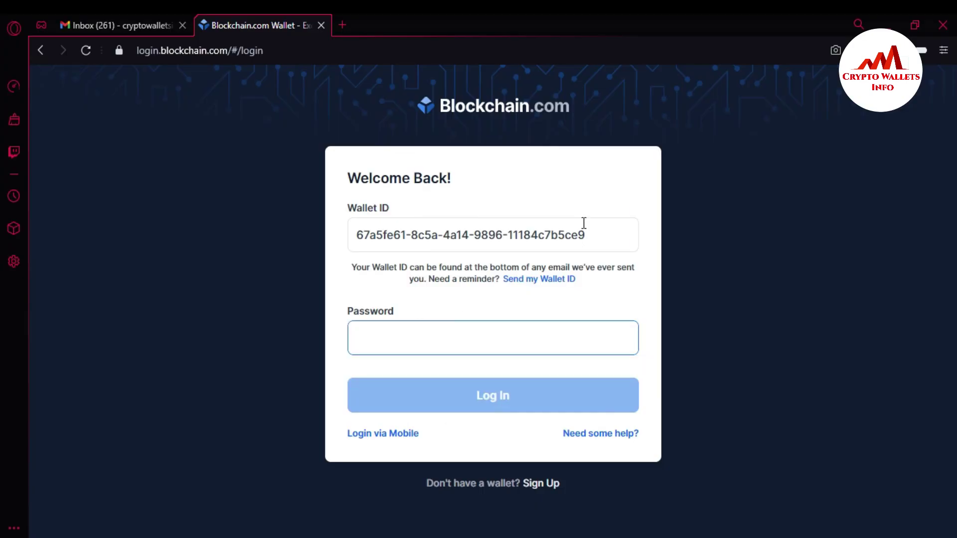
left_click_drag(612, 225, 355, 220)
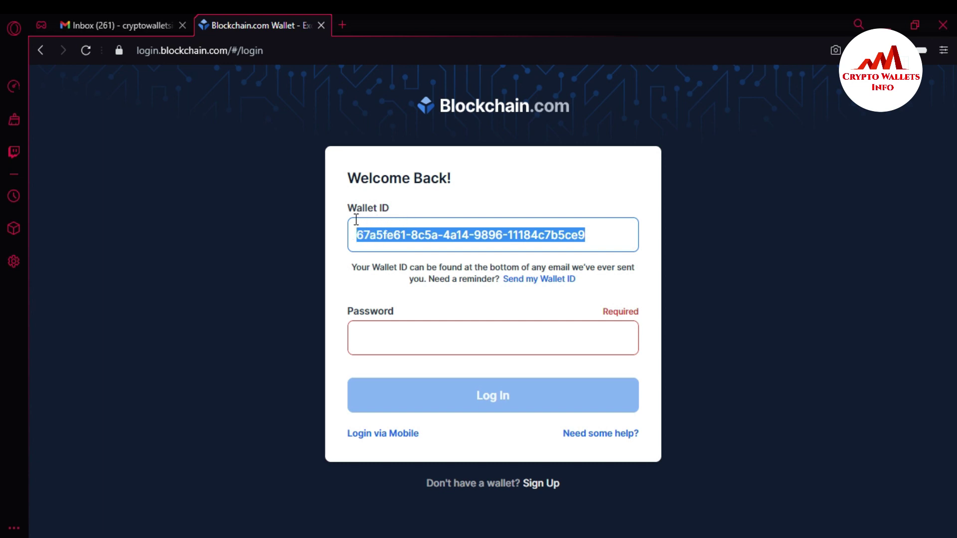
left_click(406, 339)
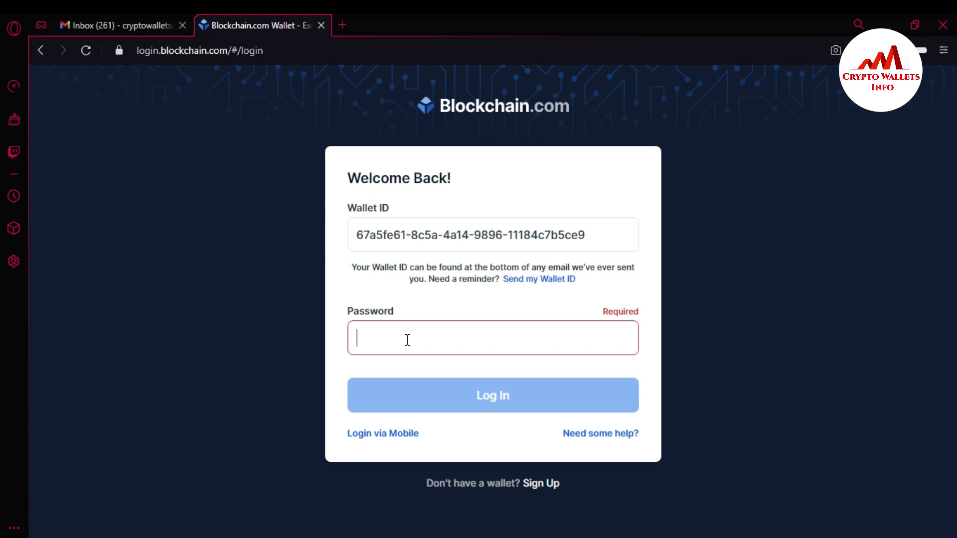
type("*****")
key("BackSpace")
key("BackSpace")
key("BackSpace")
key("BackSpace")
key("BackSpace")
type("**************")
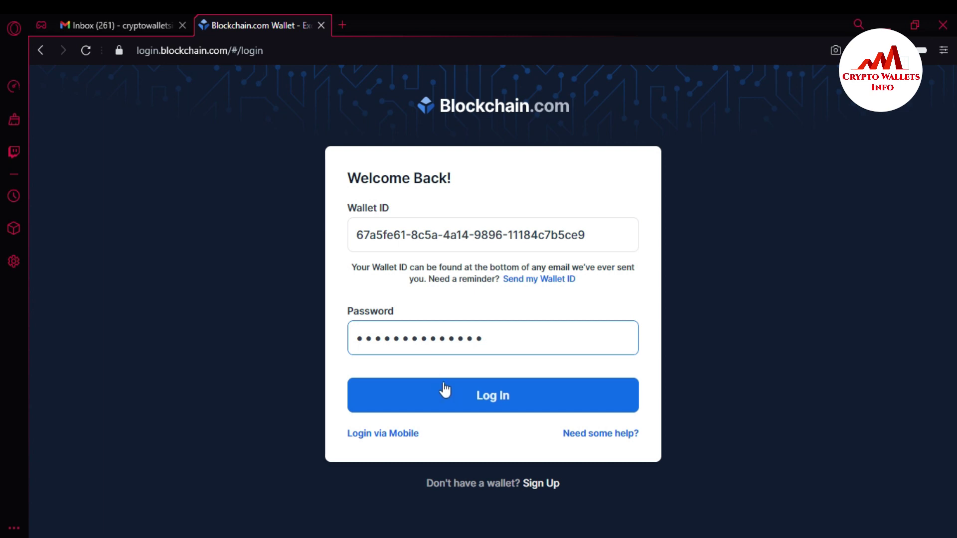
left_click(483, 408)
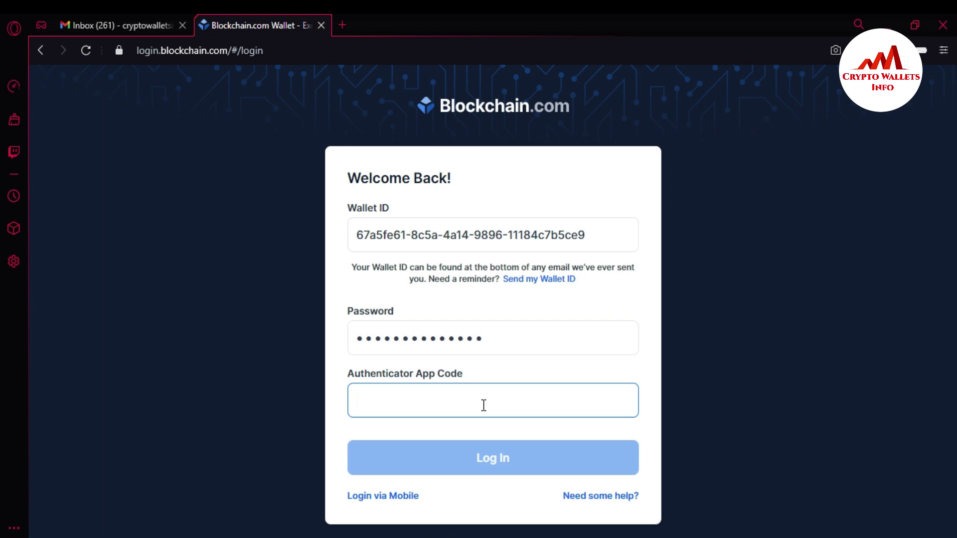
Step: Enter the six-digit authenticator app code and complete the 2FA login
left_click(483, 405)
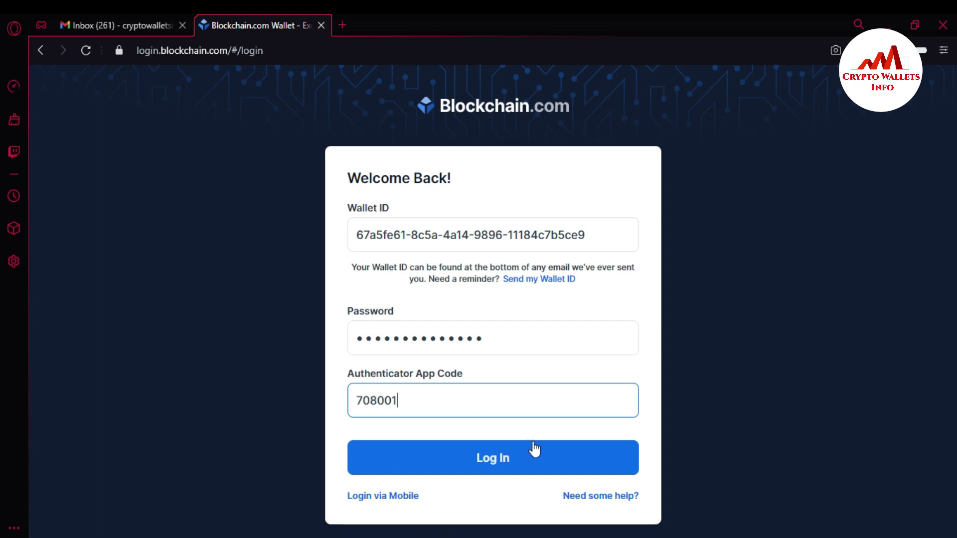
left_click(501, 456)
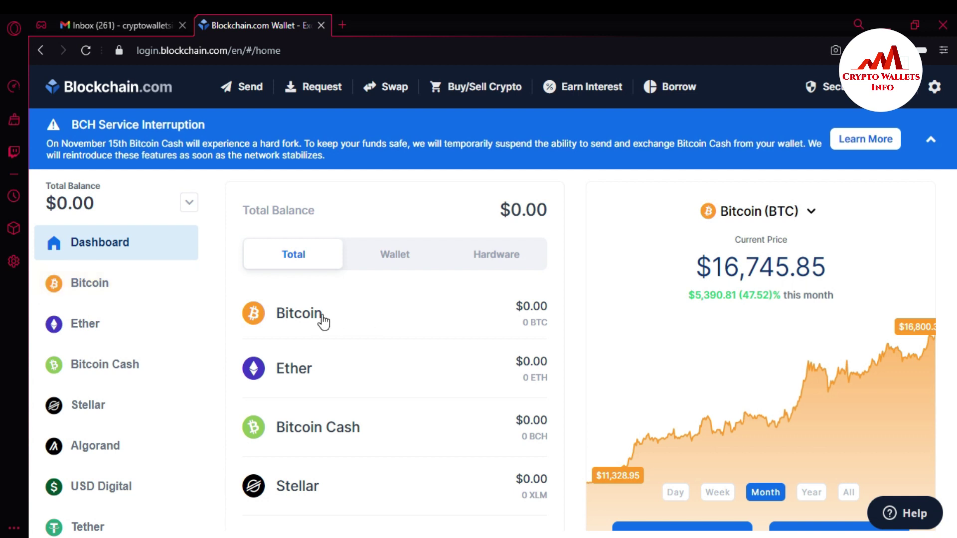
Step: Open the Bitcoin page and request BTC to show its QR code and address
left_click(89, 285)
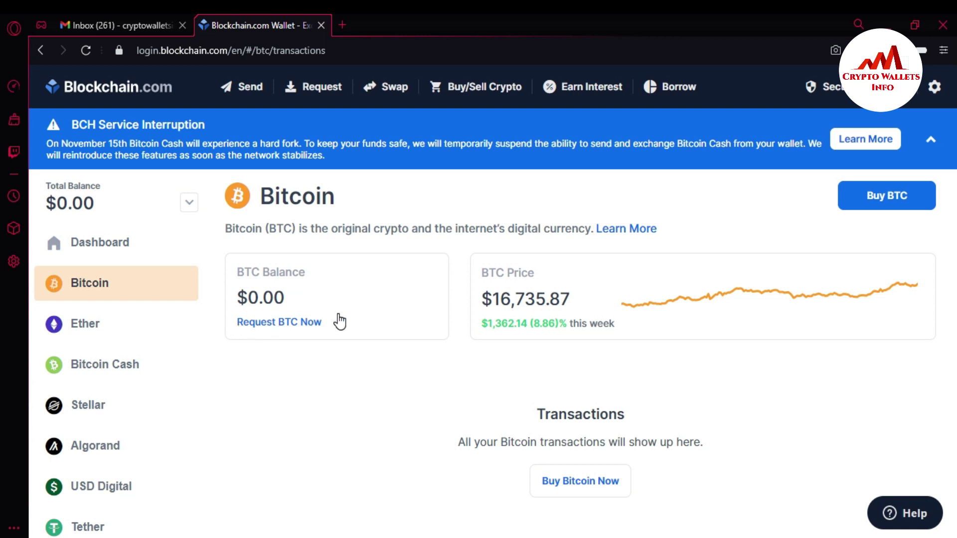
left_click(277, 323)
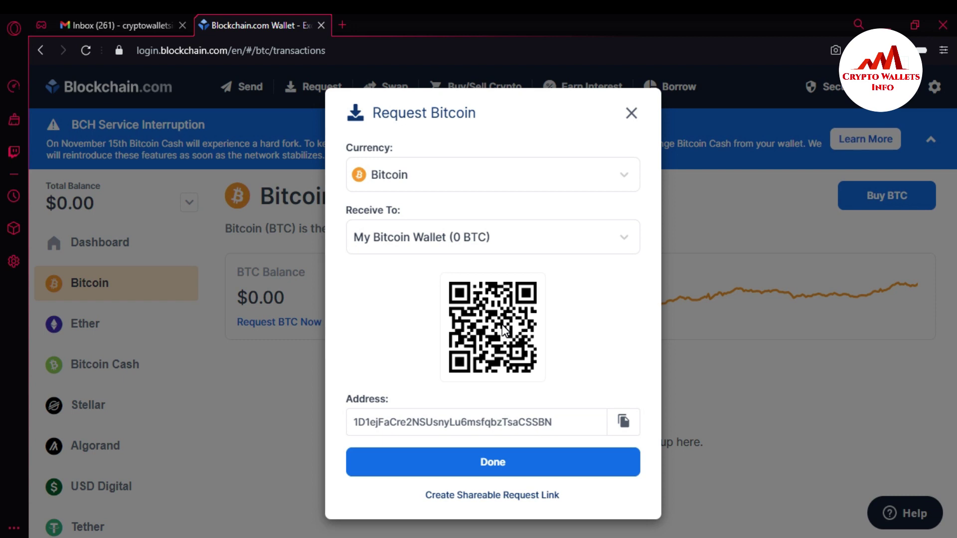
Step: Select the full Bitcoin address in the Address field and copy it
left_click(355, 423)
left_click_drag(354, 423, 568, 434)
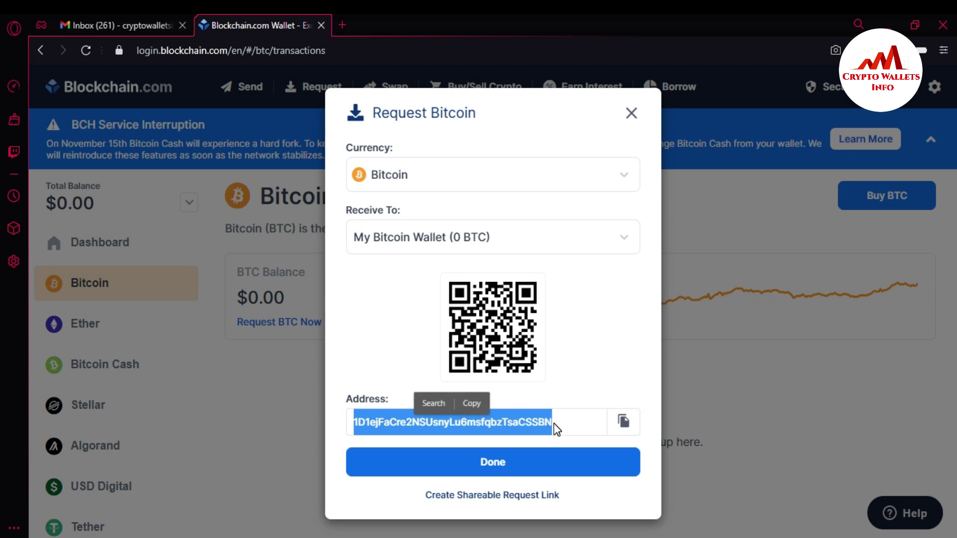
left_click(554, 425)
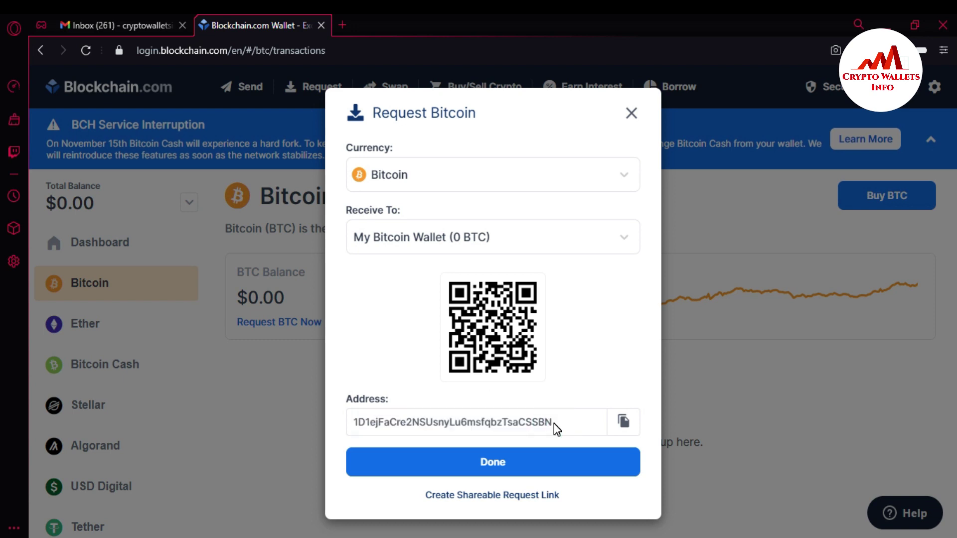
left_click_drag(555, 423, 354, 434)
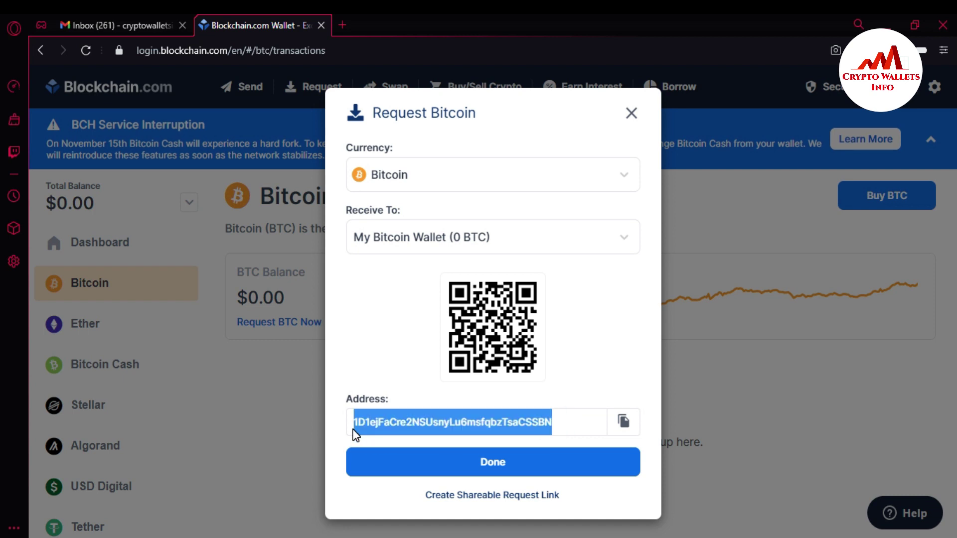
left_click_drag(355, 435, 355, 435)
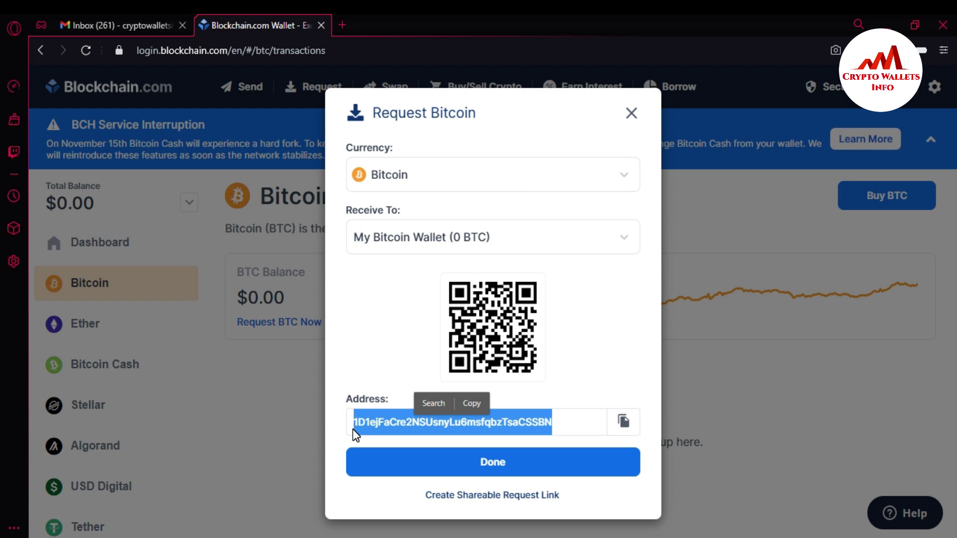
key("ctrl+c")
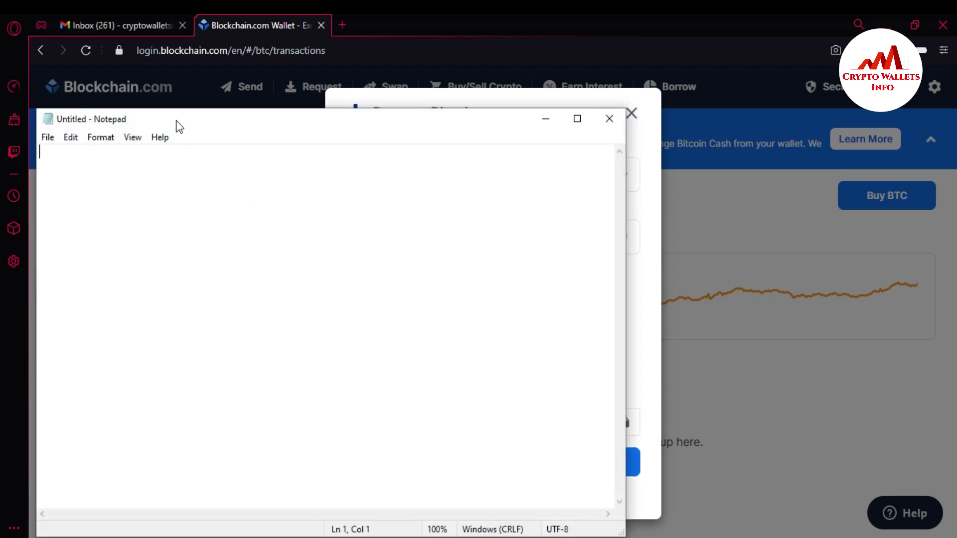
Step: Reposition Notepad, add 'Bitcoin Wallet Id :' with the pasted address, then minimize it
left_click_drag(175, 120, 233, 133)
left_click_drag(307, 185, 323, 206)
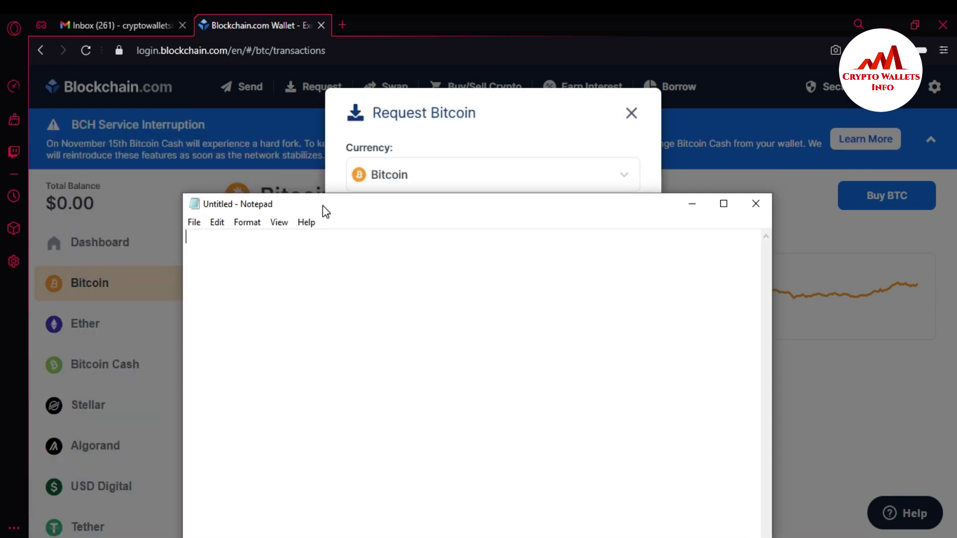
type("Bitc")
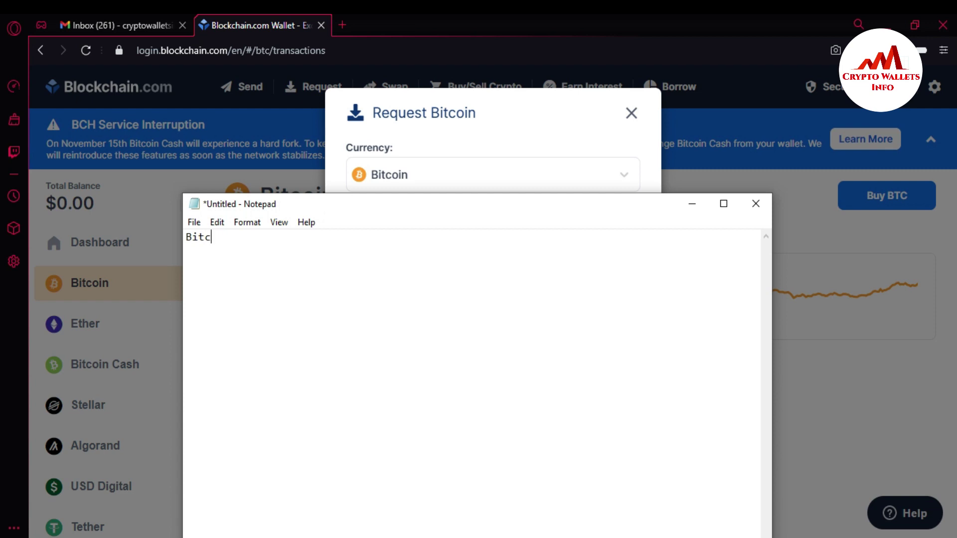
type("oin Wallet Id :")
key("ctrl+v")
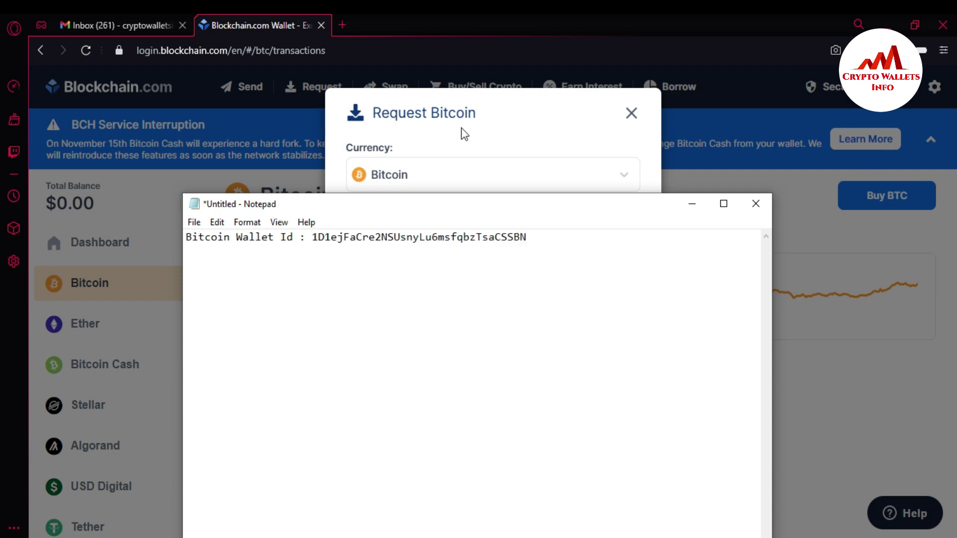
left_click(690, 209)
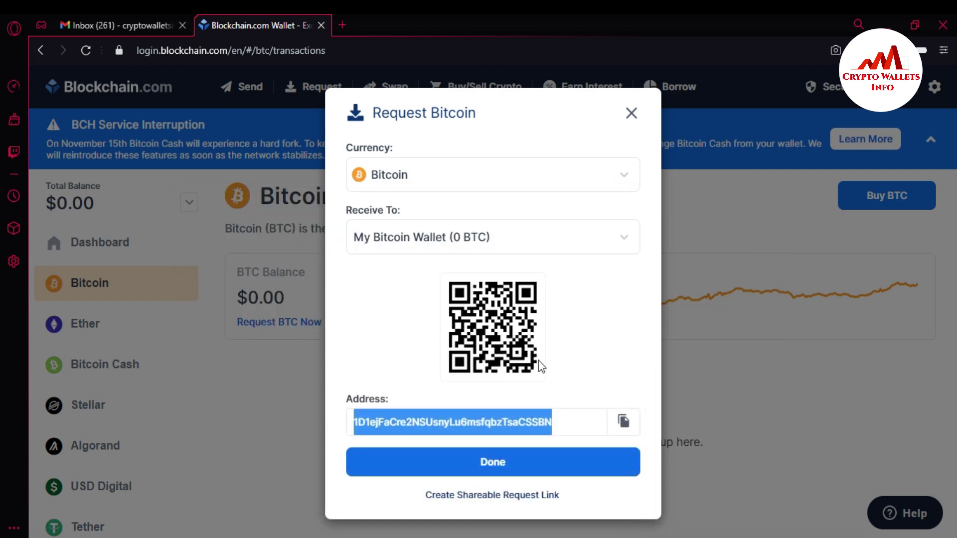
Step: Close the Request Bitcoin dialog and go to the Ether wallet page
left_click(507, 466)
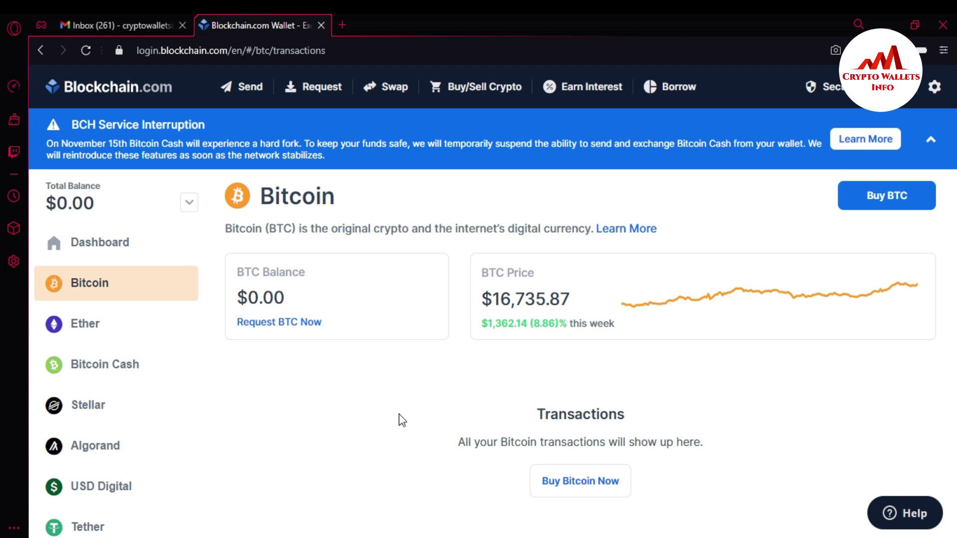
left_click(100, 333)
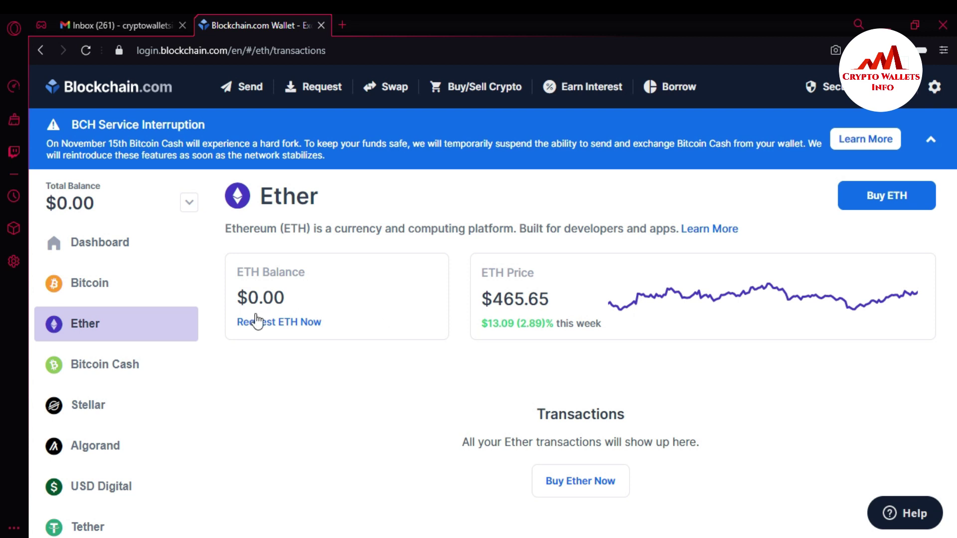
Step: Request ETH, copy the Ether receive address, and switch back to Notepad
left_click(287, 323)
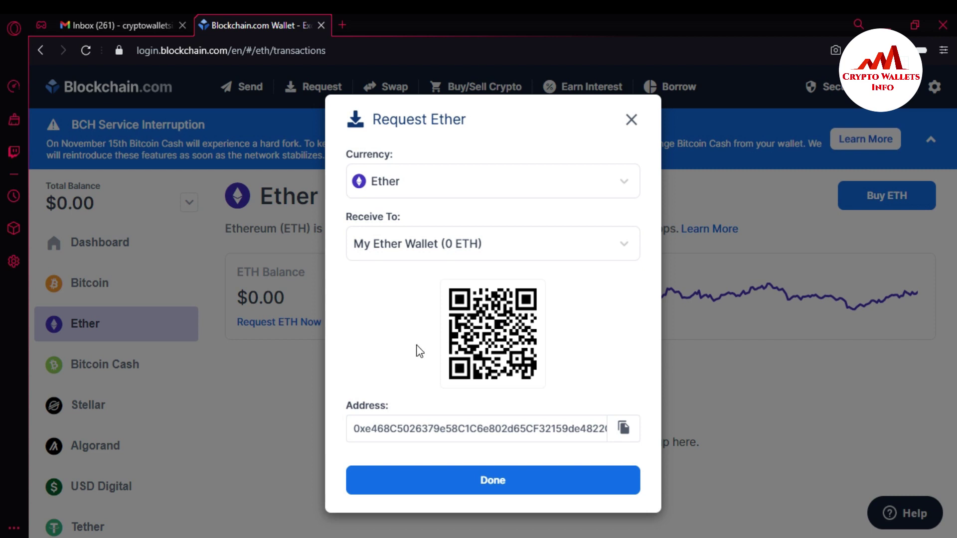
left_click_drag(356, 431, 640, 432)
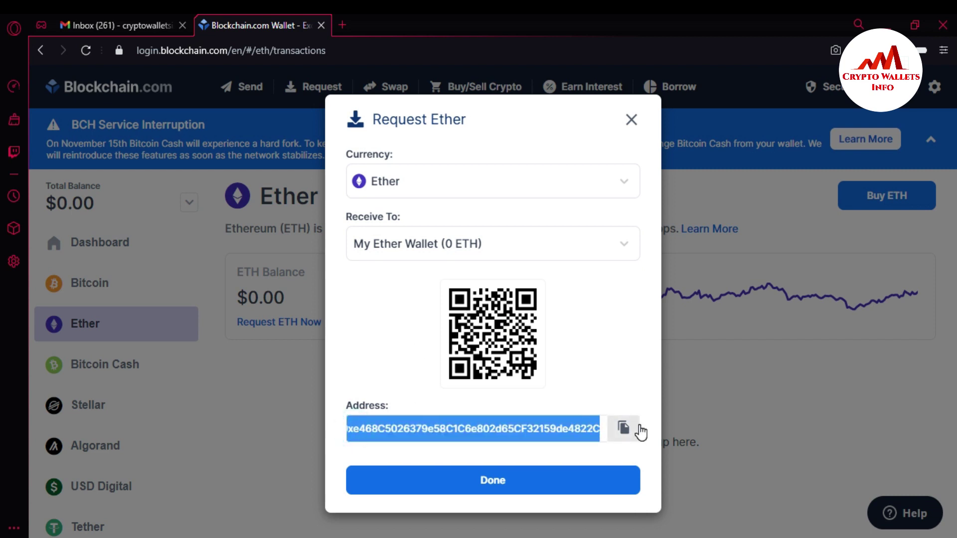
left_click(623, 429)
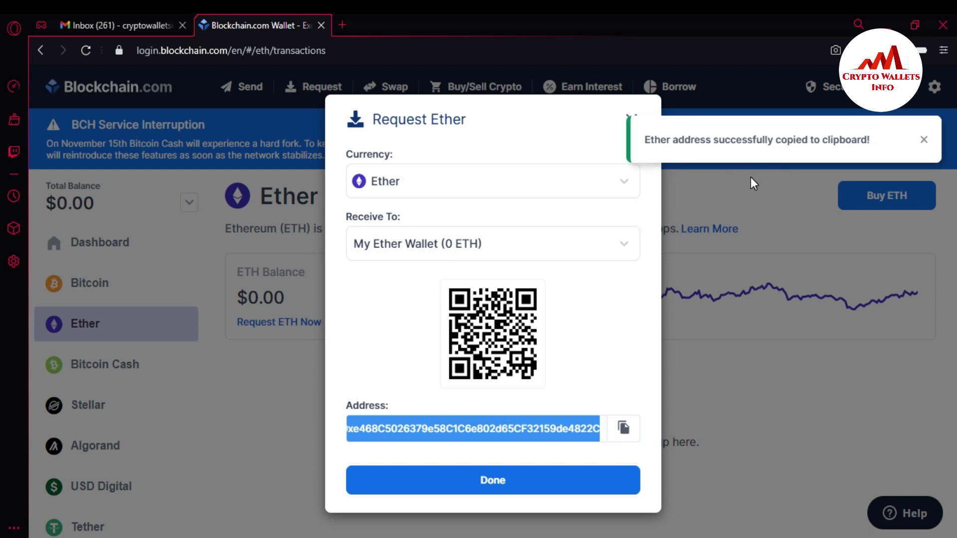
key("alt+Tab")
Step: On a new line, add 'ETH Wallet Id :' with the pasted Ether address, then minimize Notepad
key("Return")
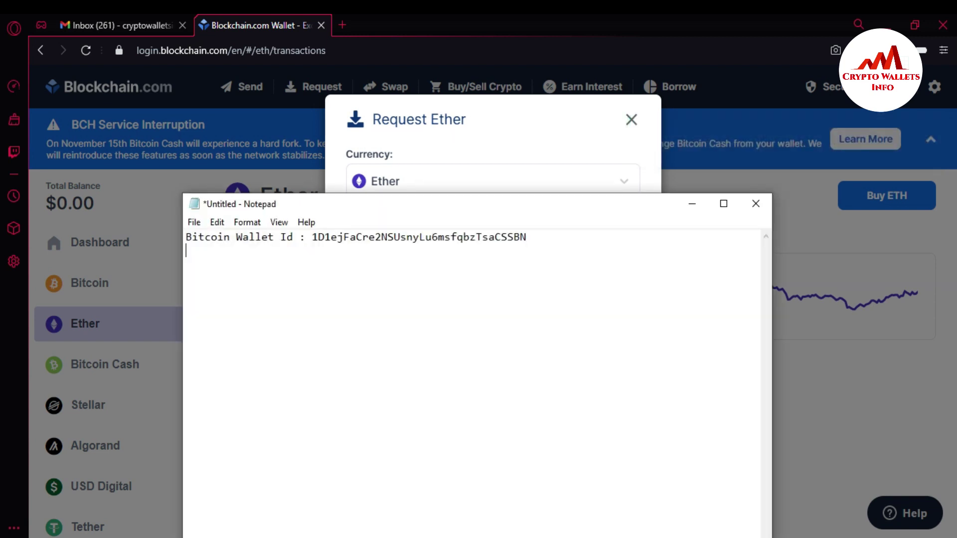
type("ETH Wallet Id :")
key("ctrl+v")
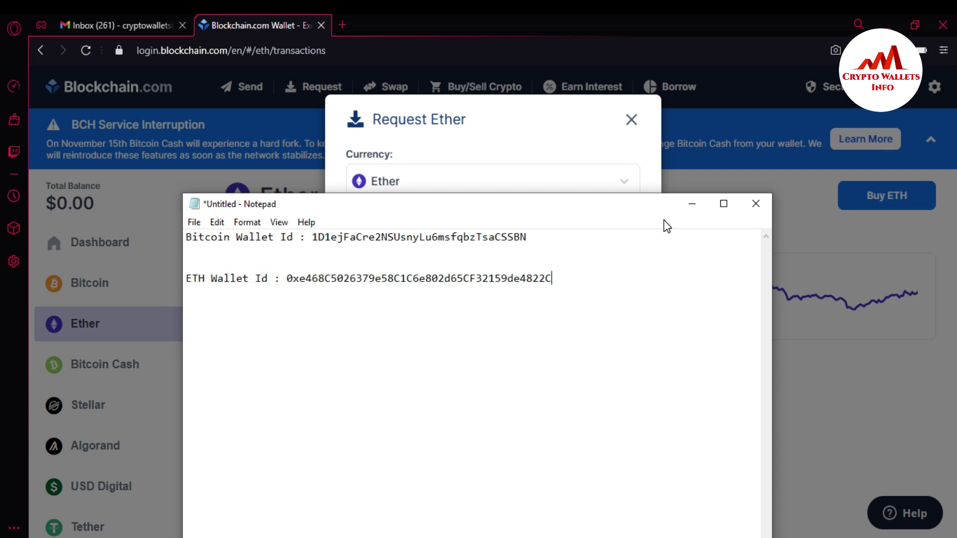
left_click(690, 208)
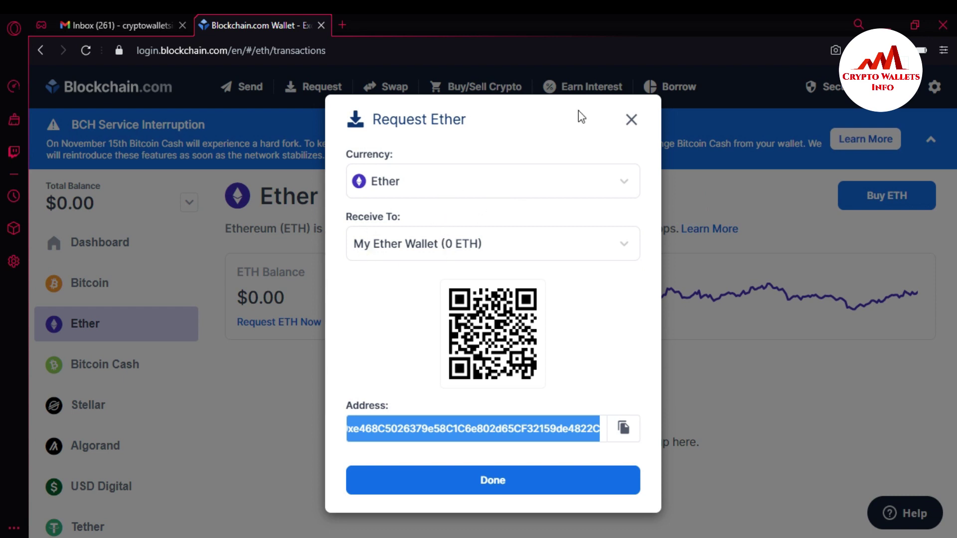
Step: Close Request Ether, request XLM and copy the Stellar address, then start a new Notepad line
left_click(630, 121)
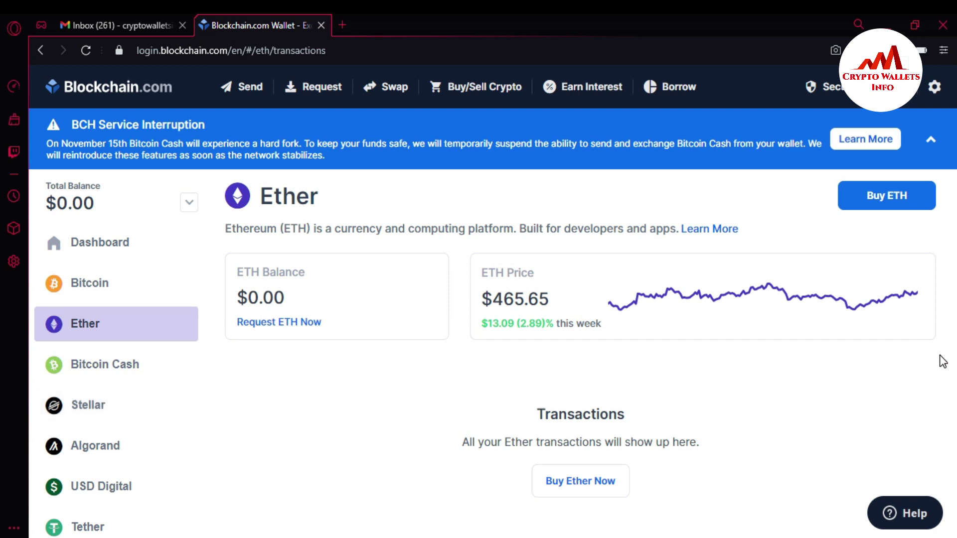
left_click(85, 406)
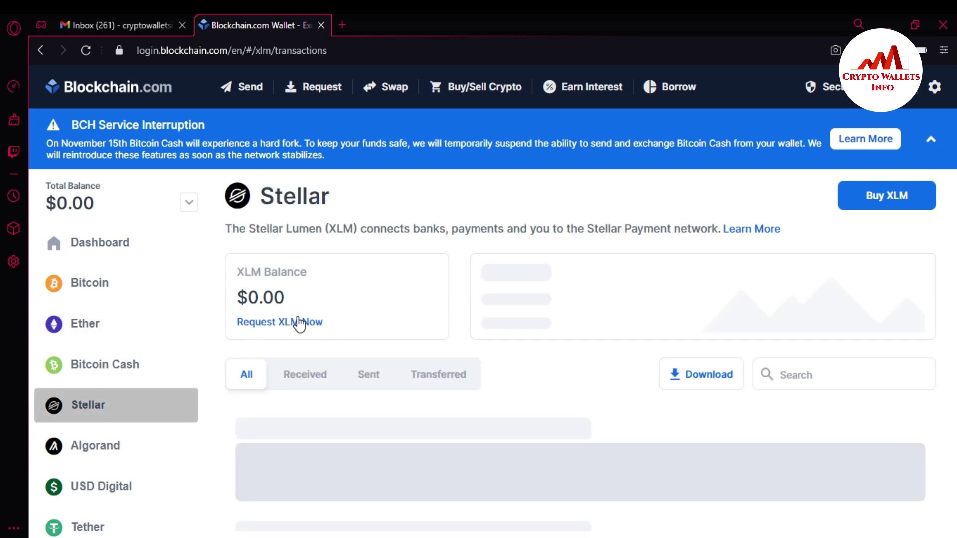
left_click(283, 324)
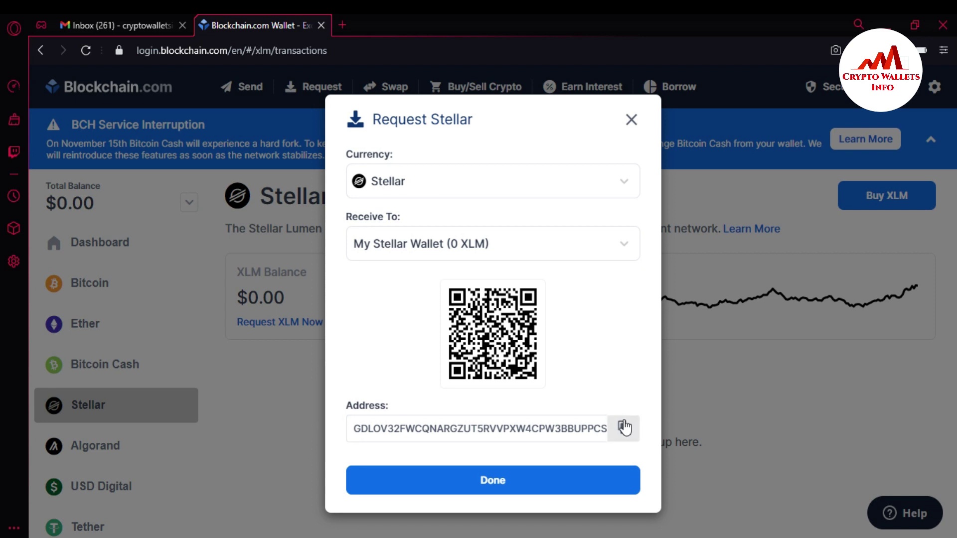
left_click(623, 427)
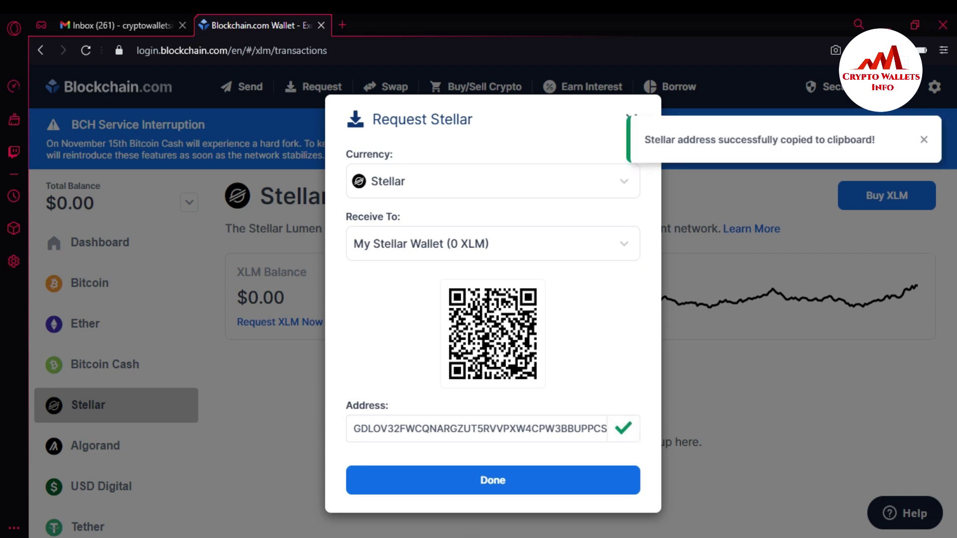
key("alt+Tab")
key("Return")
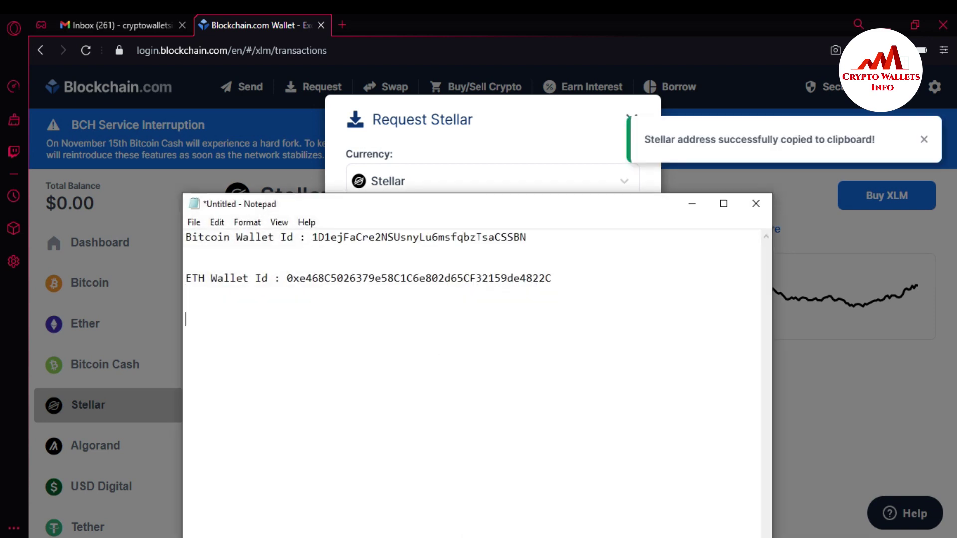
Step: Add a 'Stellar wallet :' line in Notepad and paste the copied Stellar address after it
type("St")
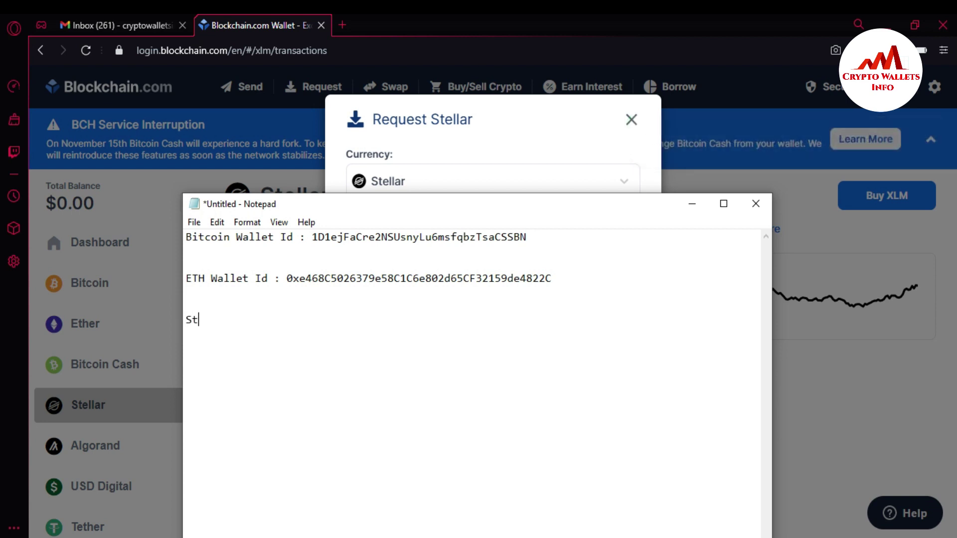
type("ellar wallet :")
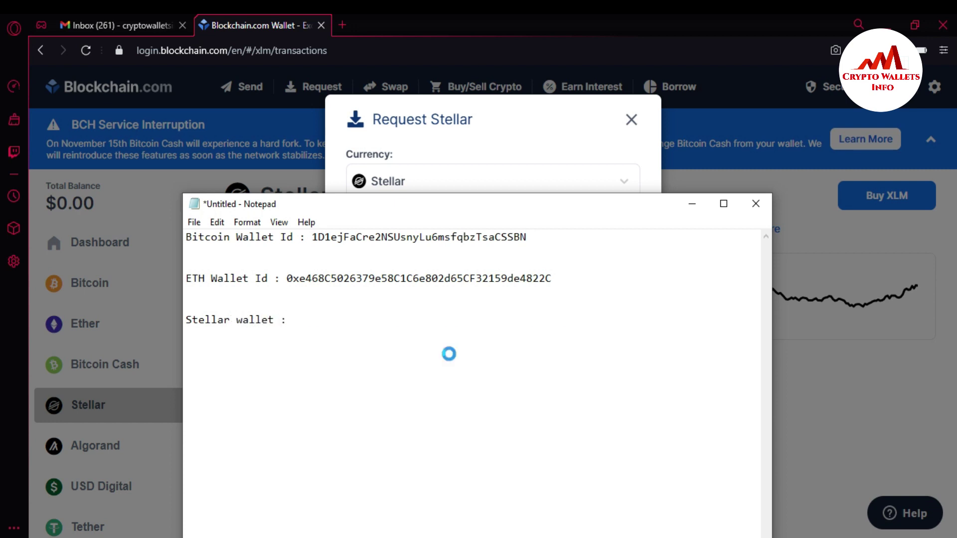
key("ctrl+v")
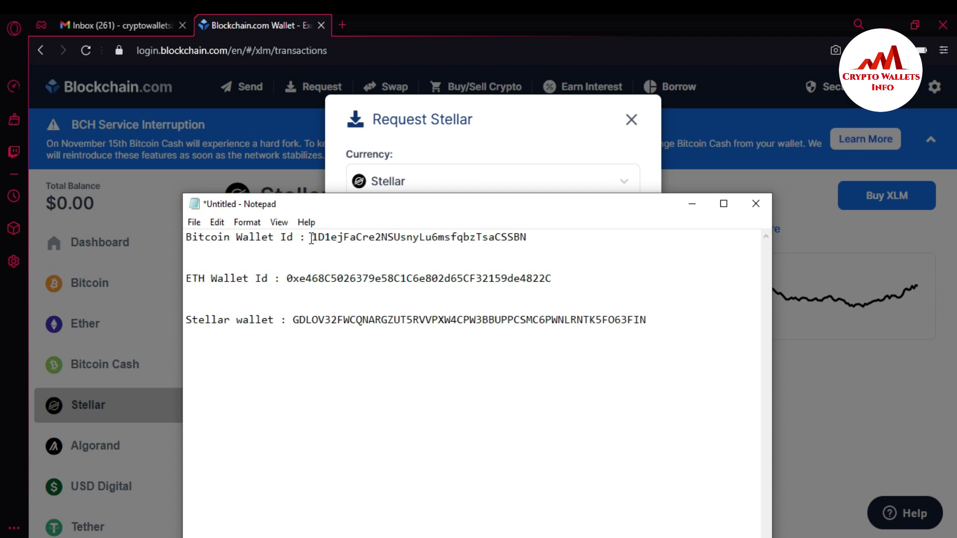
Step: Highlight the full Bitcoin and ETH addresses, then the ETH address's 0x start and final characters
left_click_drag(311, 238, 550, 229)
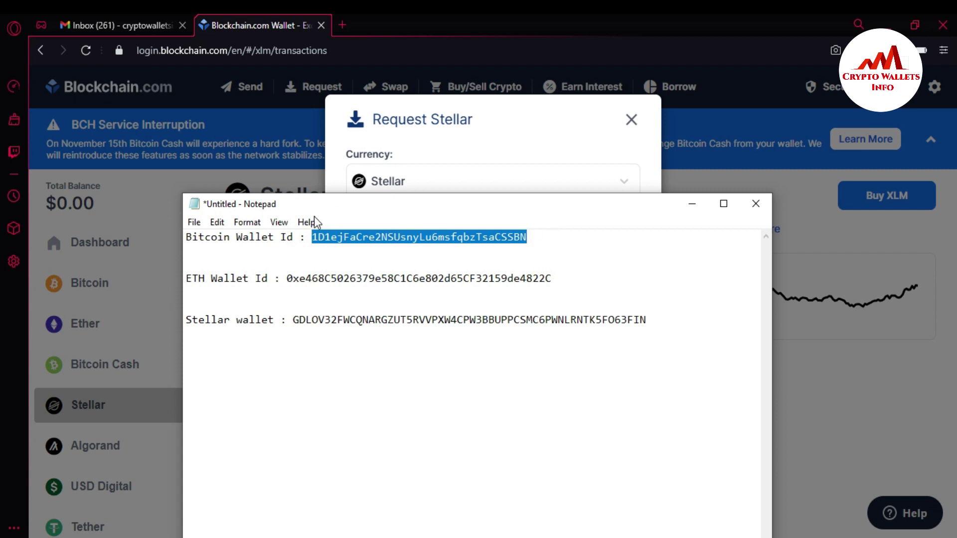
left_click_drag(287, 278, 562, 278)
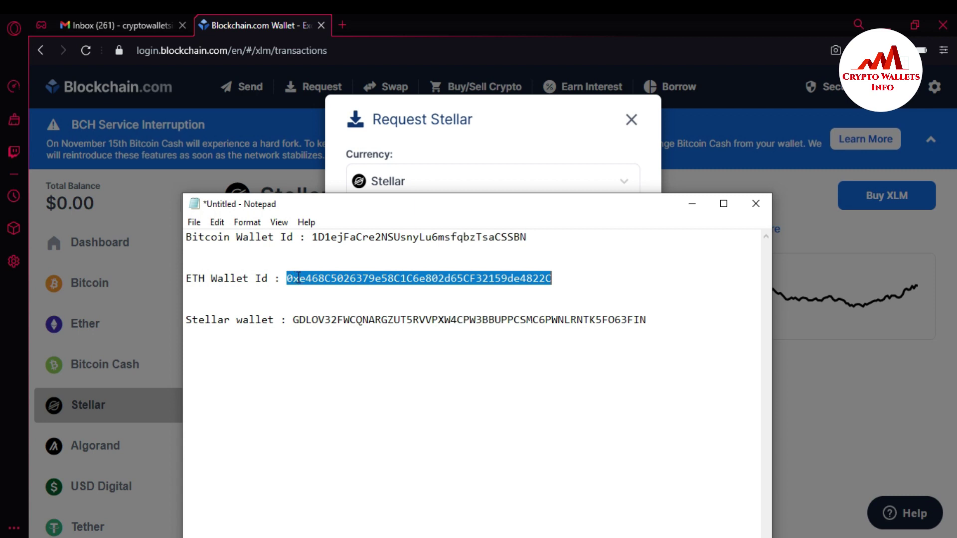
left_click_drag(300, 279, 289, 280)
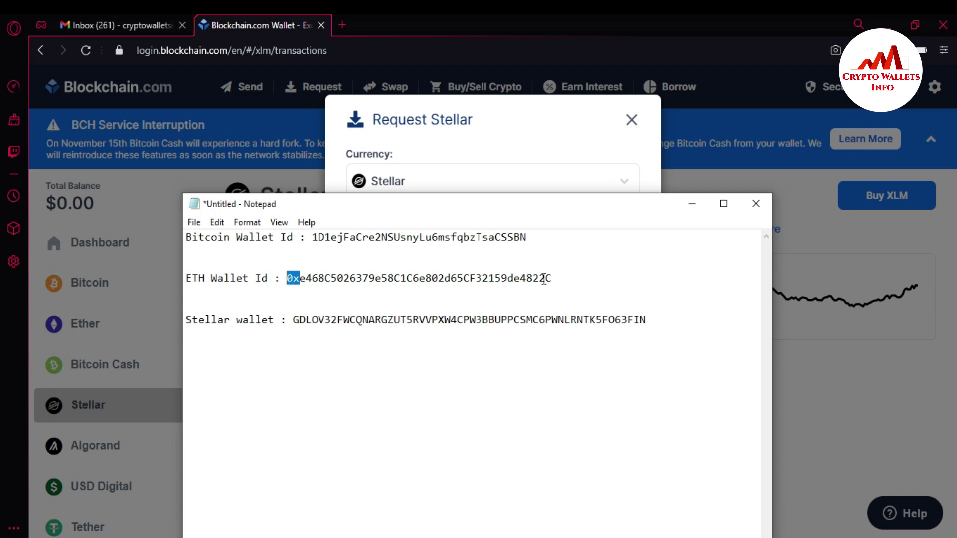
left_click_drag(539, 279, 552, 280)
Step: Highlight the Bitcoin address's first and last characters, then close the Request Stellar dialog
left_click(324, 237)
left_click_drag(325, 237, 312, 238)
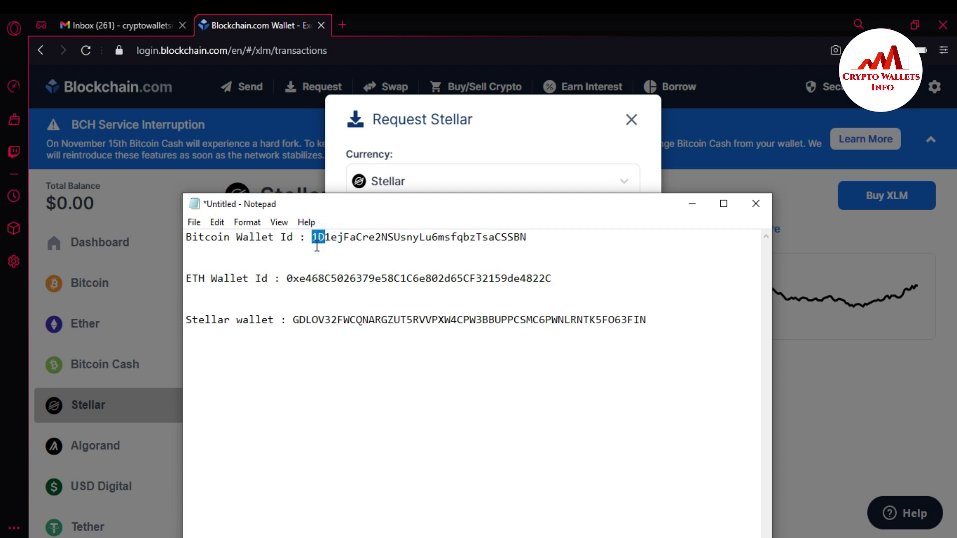
left_click_drag(513, 237, 537, 241)
left_click(632, 123)
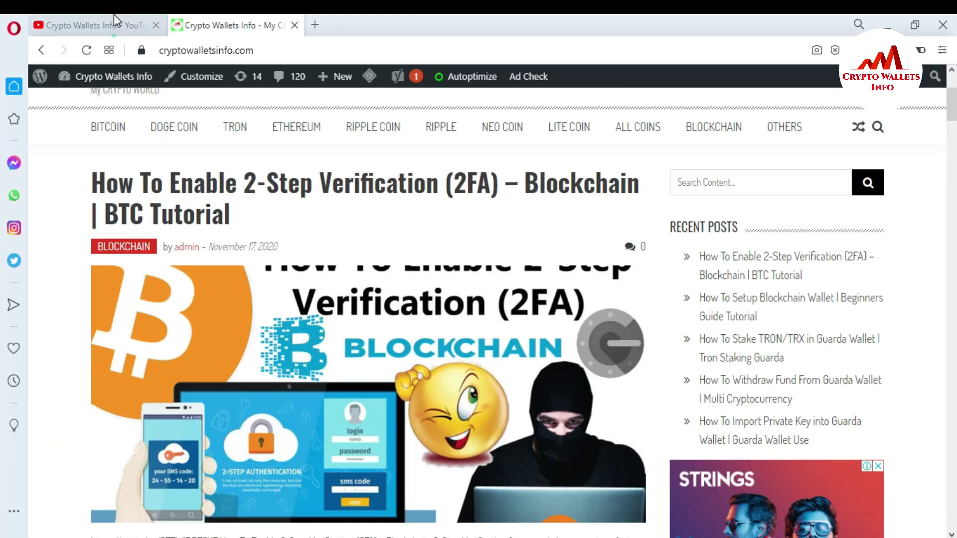
Step: Switch to the browser tab with the Crypto Wallets Info YouTube channel
left_click(113, 14)
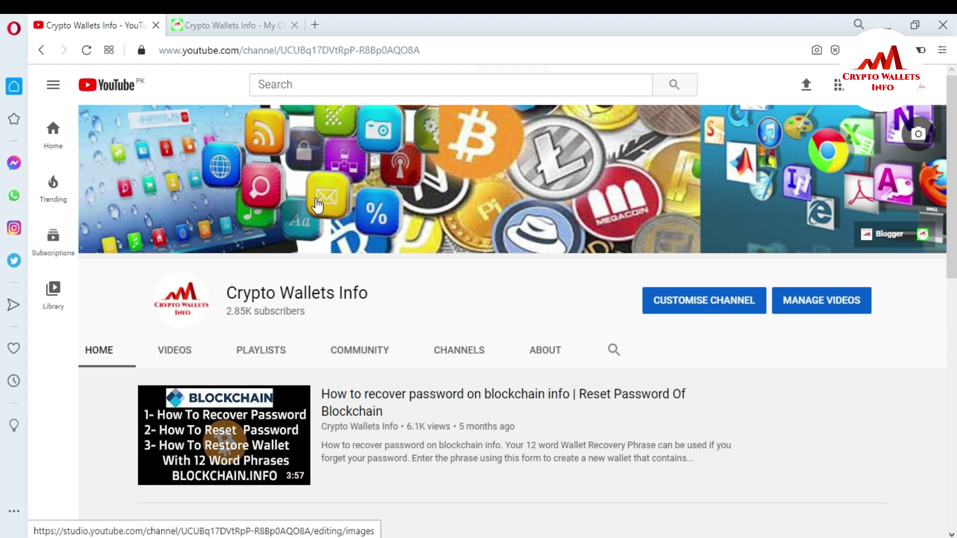
Step: Switch to the cryptowalletsinfo.com browser tab
left_click(235, 21)
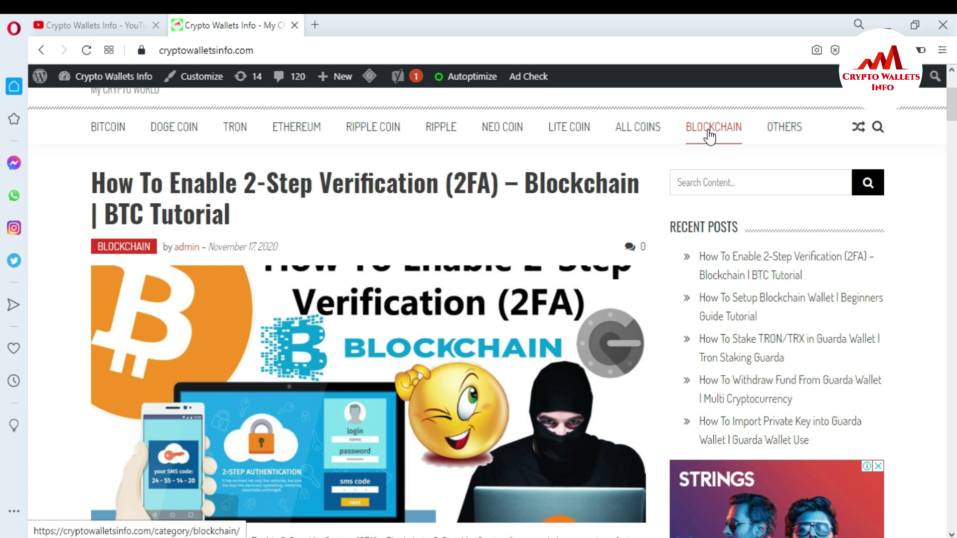
Step: Open the TRUST WALLET category under ALL COINS and scroll down to the custom token post
mouse_move(639, 134)
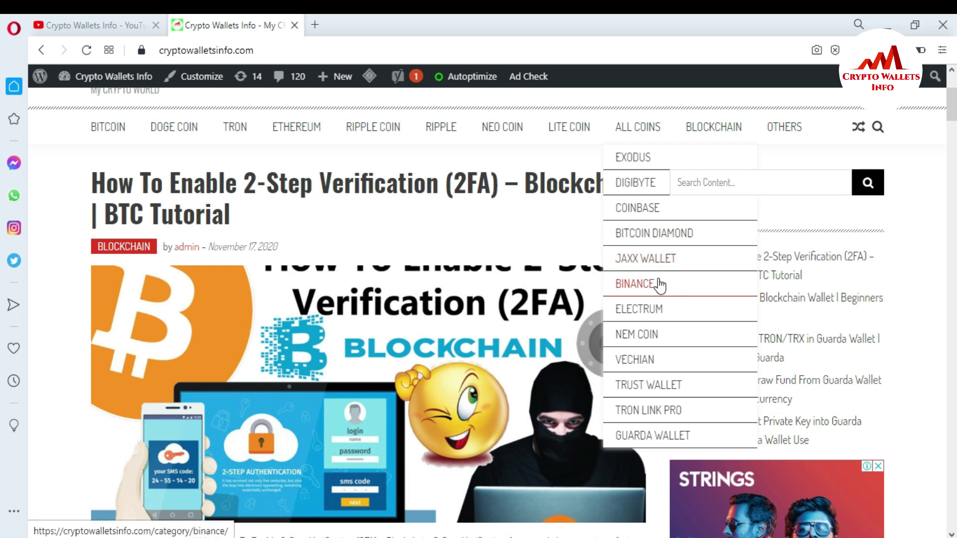
left_click(652, 393)
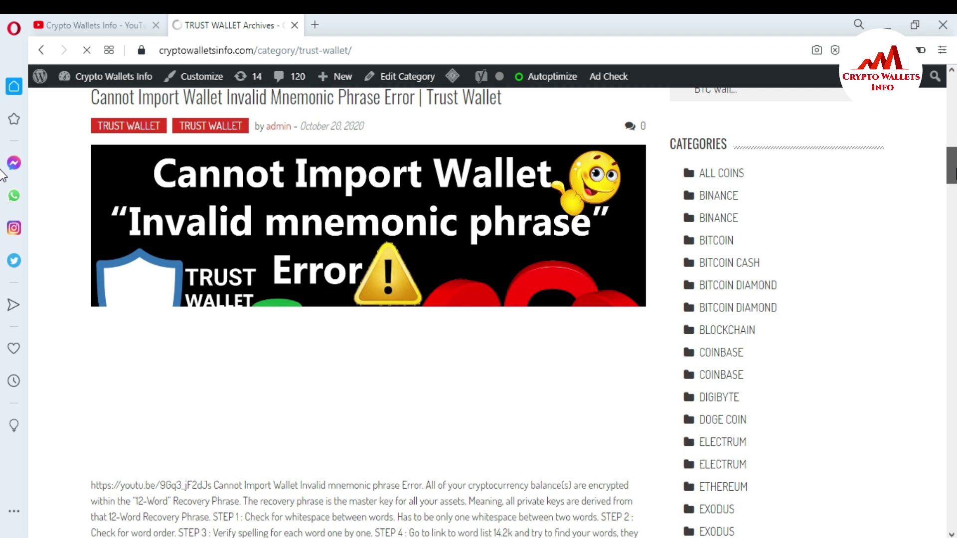
scroll(3, 199, "down", 10)
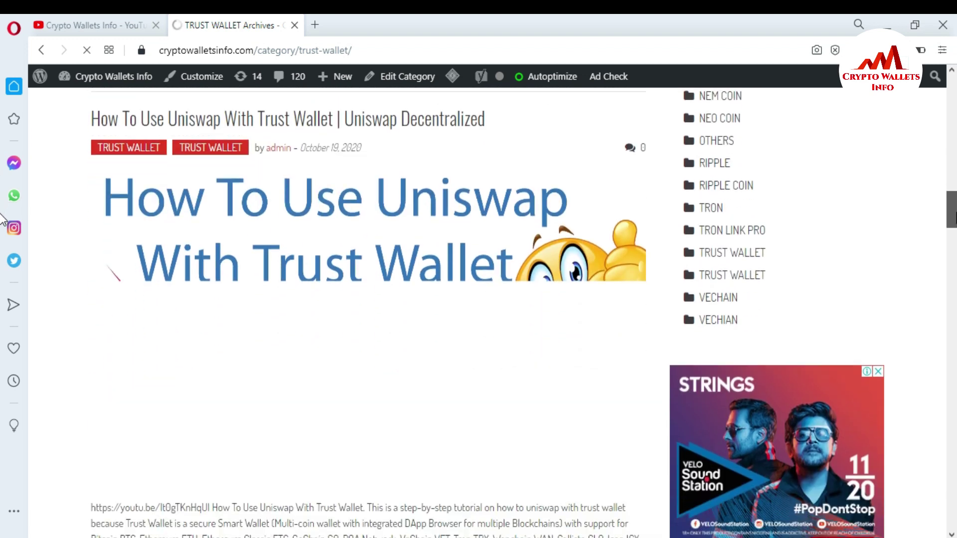
scroll(3, 255, "down", 8)
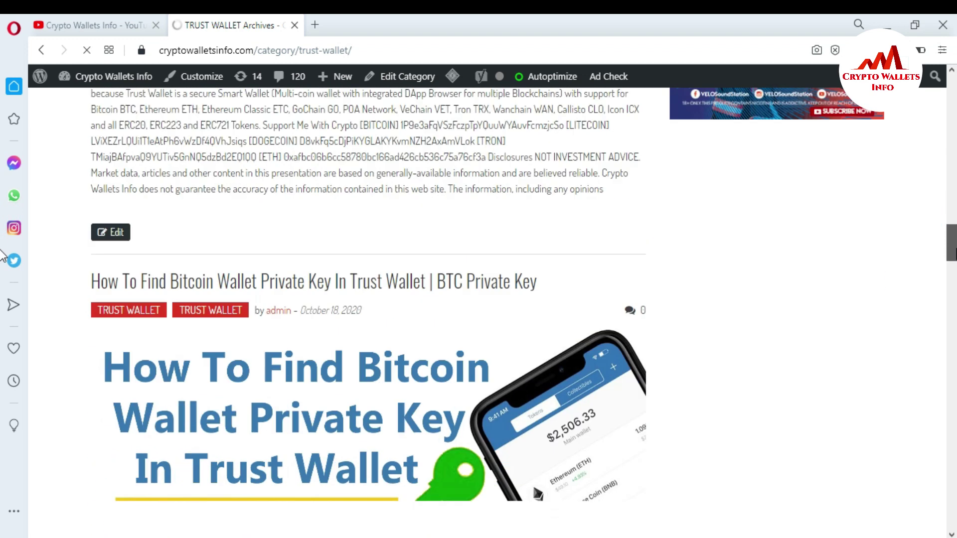
scroll(2, 255, "down", 2)
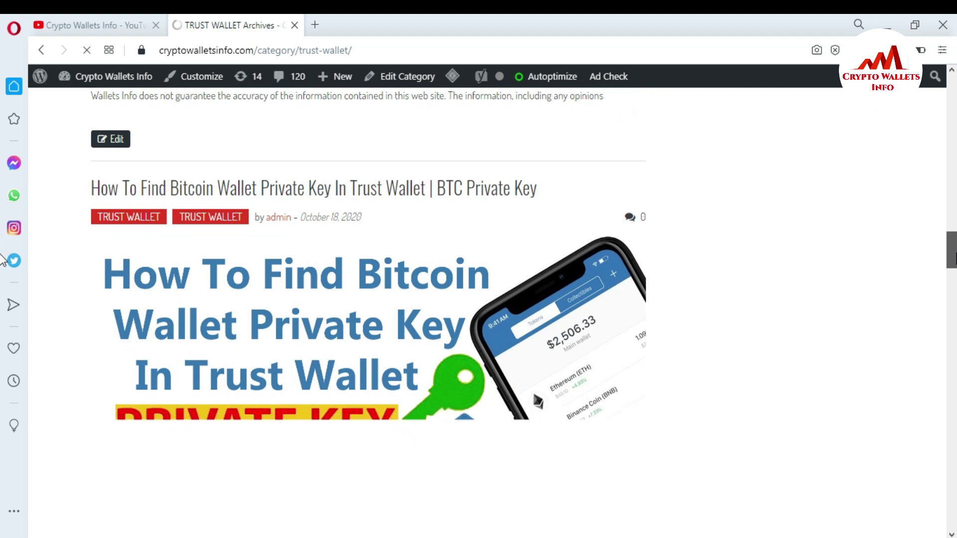
scroll(3, 259, "down", 10)
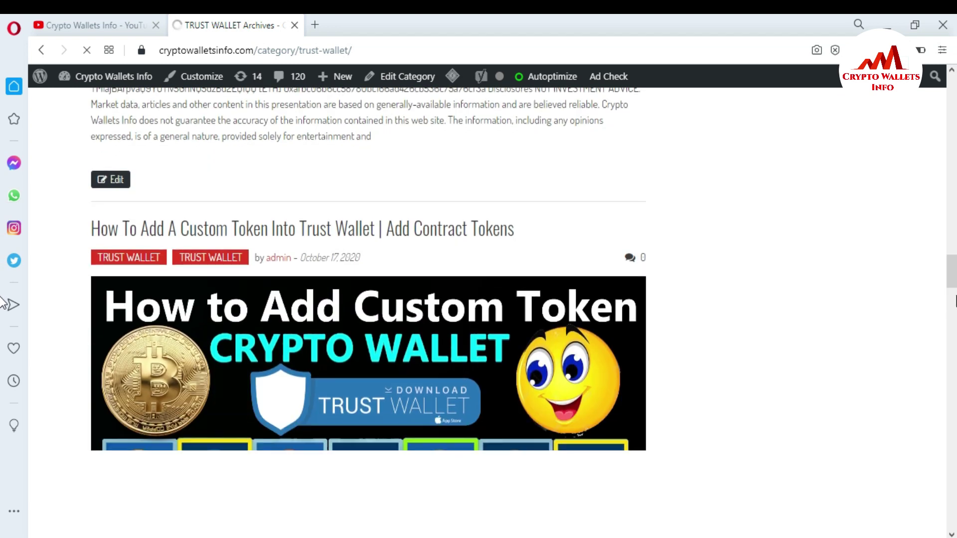